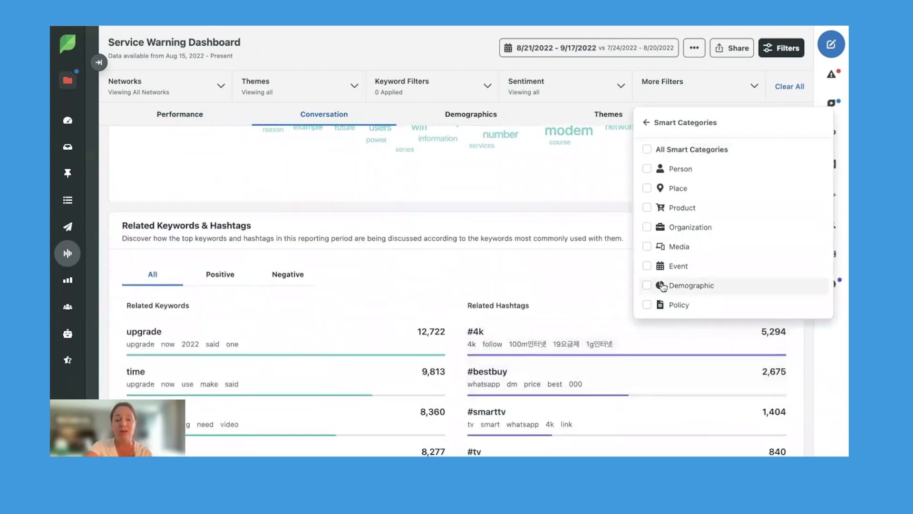
Dismiss the Smart Categories filter list and create a shared link for the Service Warning Dashboard
click(617, 292)
scroll(617, 292, down, 1)
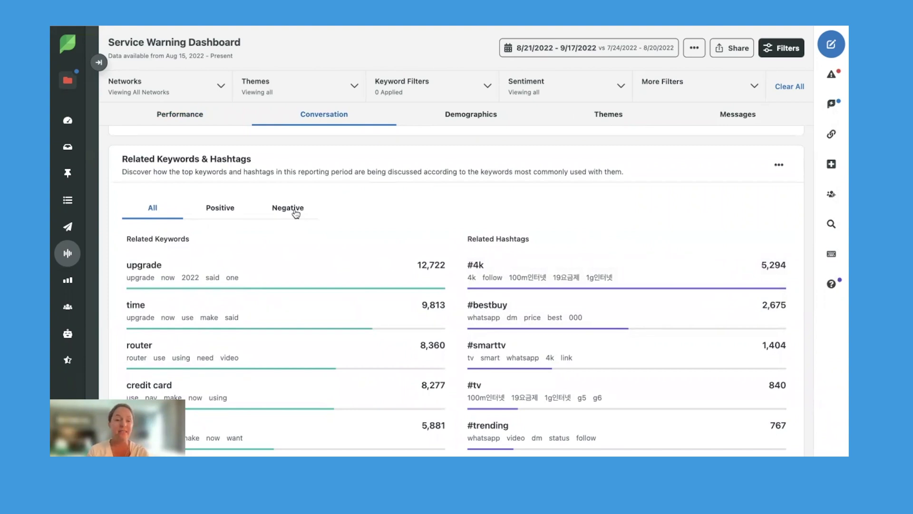
click(732, 47)
click(702, 76)
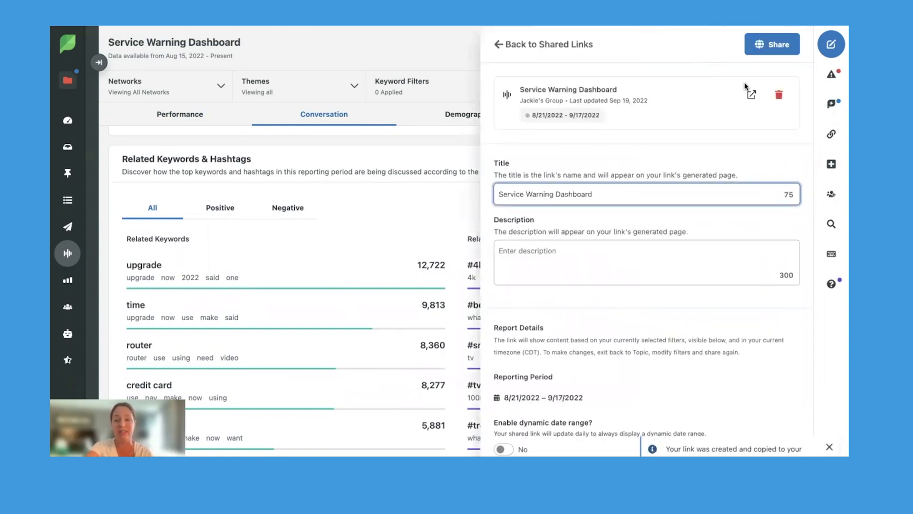
Open the shared Service Warning Dashboard report, hide its details panel and review the Performance charts down to Engagements
click(750, 94)
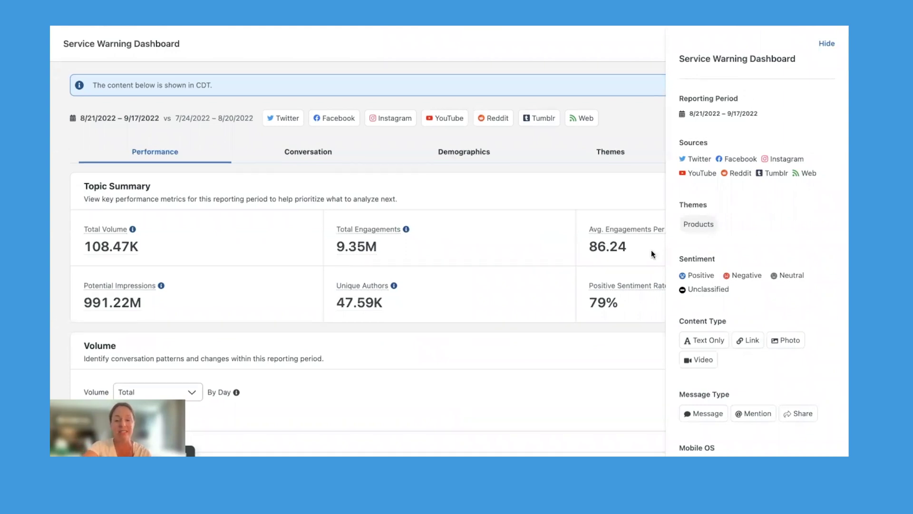
scroll(651, 249, down, 5)
click(827, 43)
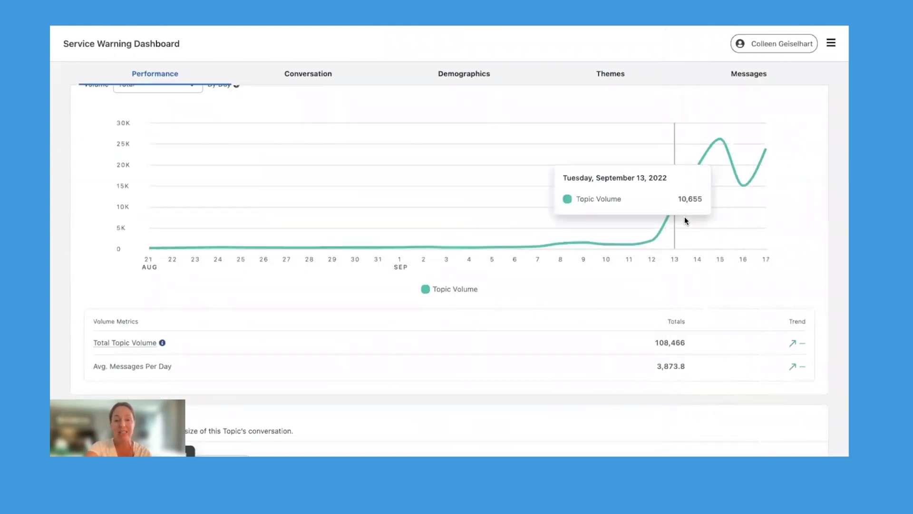
scroll(684, 218, down, 5)
scroll(684, 220, down, 10)
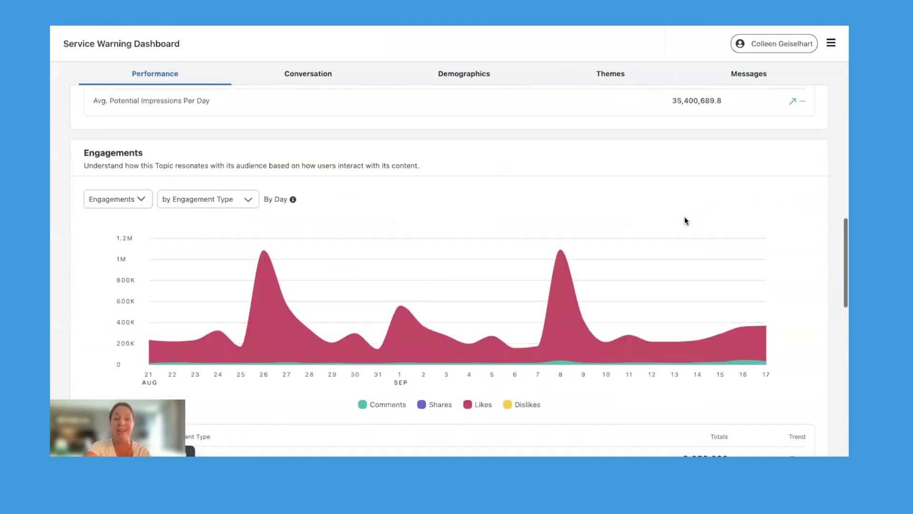
scroll(685, 220, down, 5)
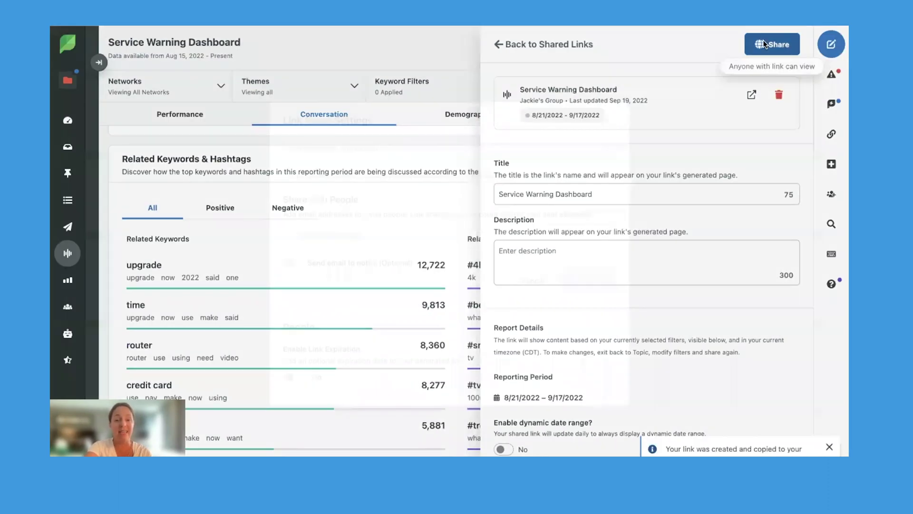
Check the link share settings for inviting people by email, leaving them unchanged
click(763, 45)
click(520, 210)
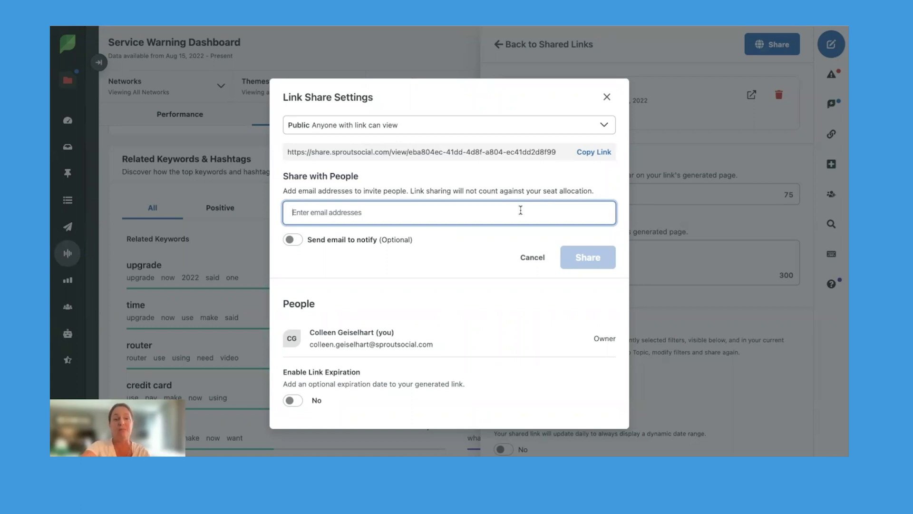
click(606, 97)
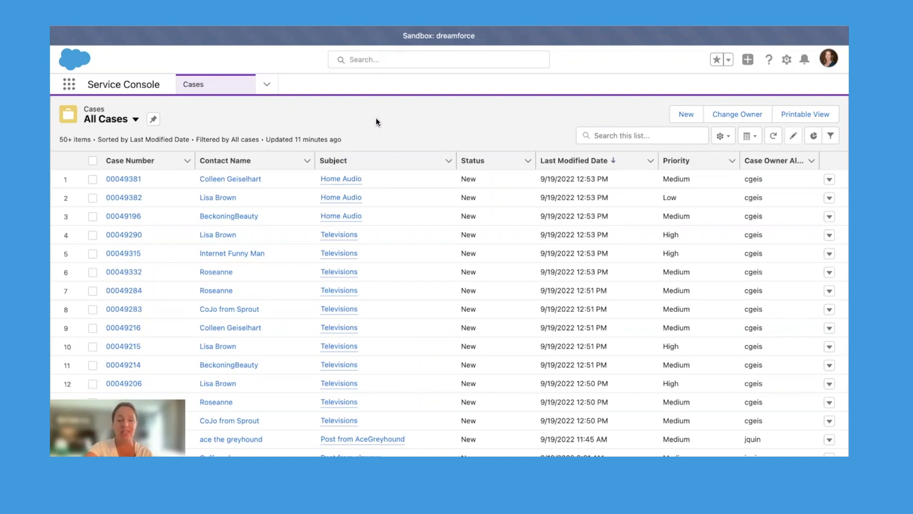
Switch to the Salesforce Service Console, look through All Cases and display the Social Care list view
scroll(366, 260, down, 3)
scroll(366, 259, down, 4)
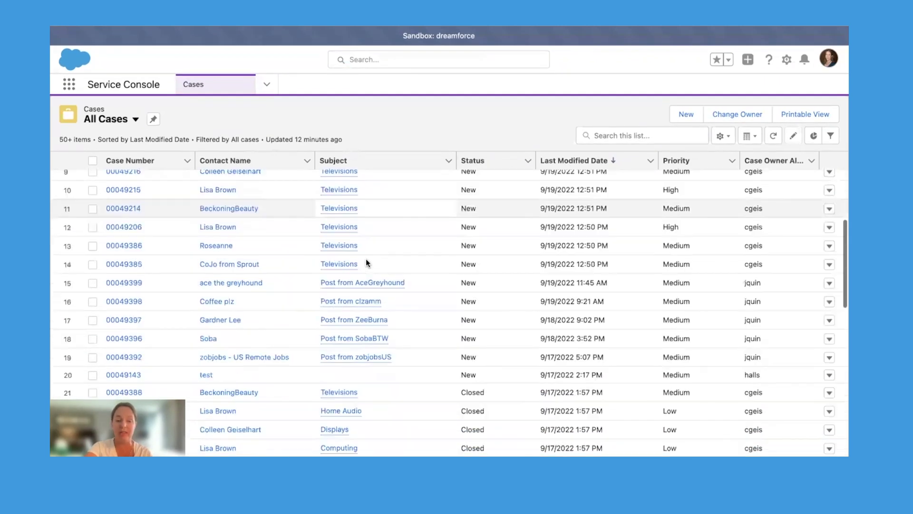
scroll(366, 259, up, 7)
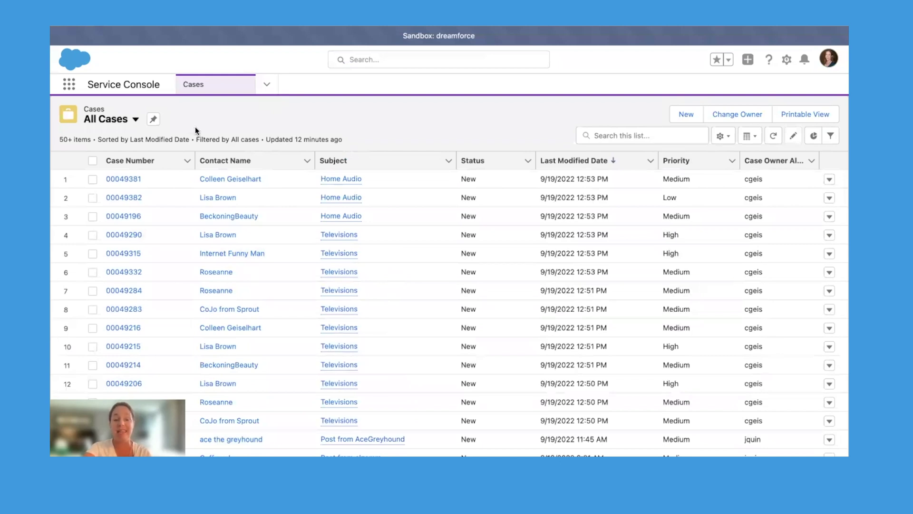
click(136, 119)
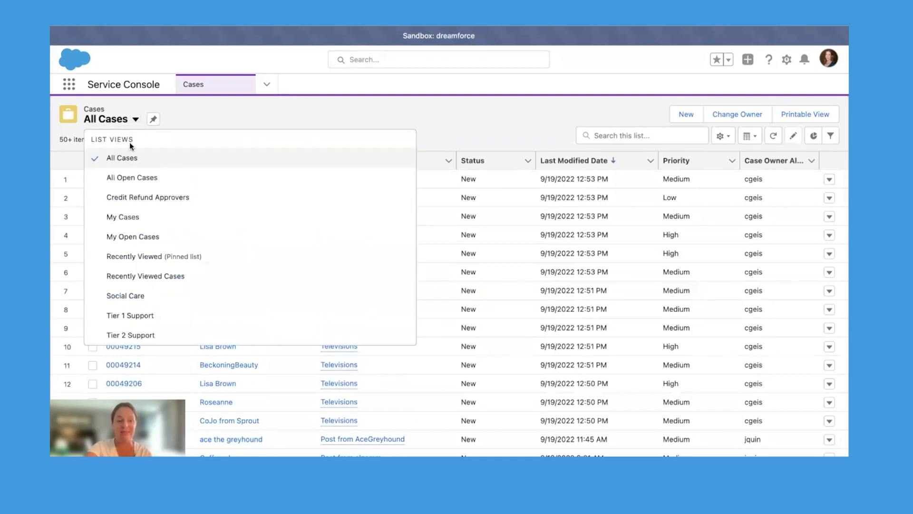
click(122, 295)
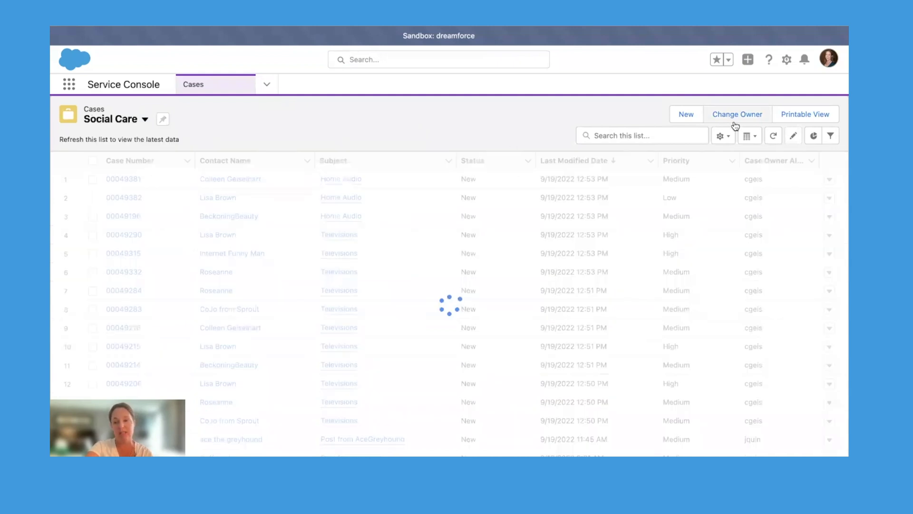
Show the Origin chart for the Social Care cases, examine the breakdown by network and close the chart
click(814, 136)
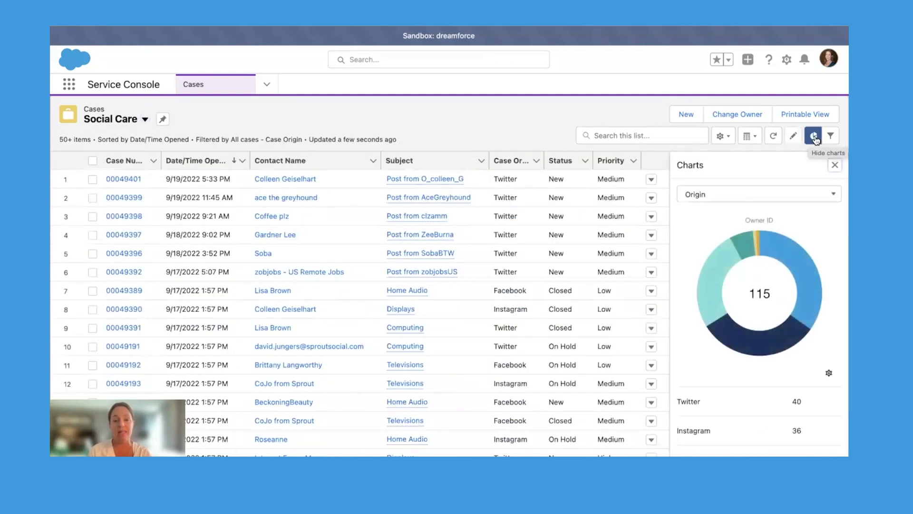
scroll(811, 223, down, 3)
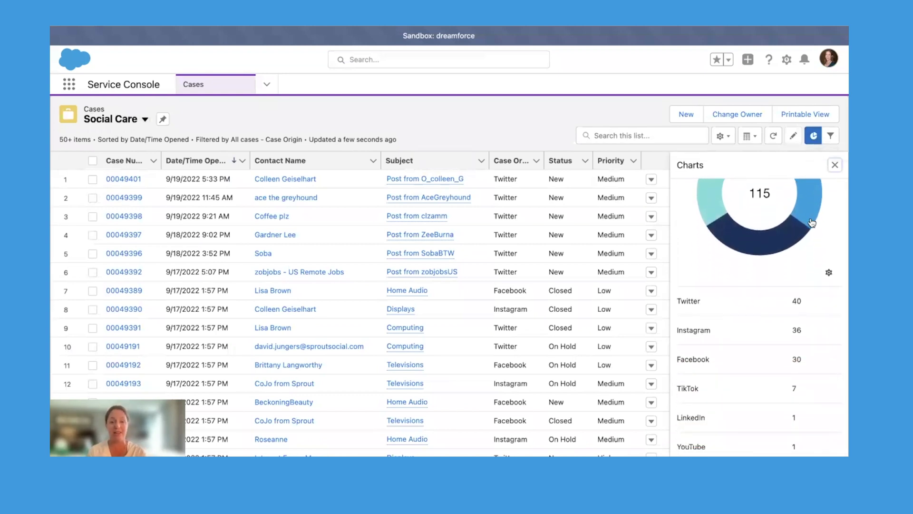
click(835, 165)
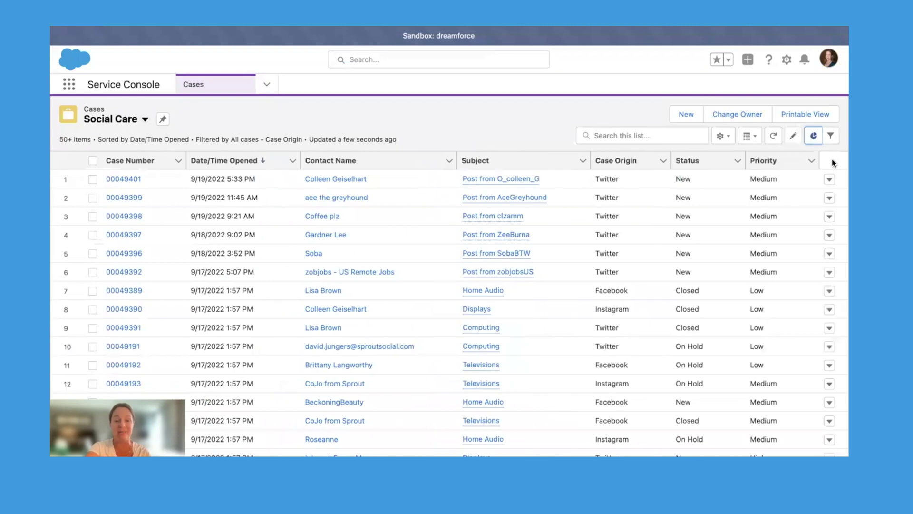
Open the newest Twitter case in the Social Care list and review its contact, case and related-case details
click(127, 179)
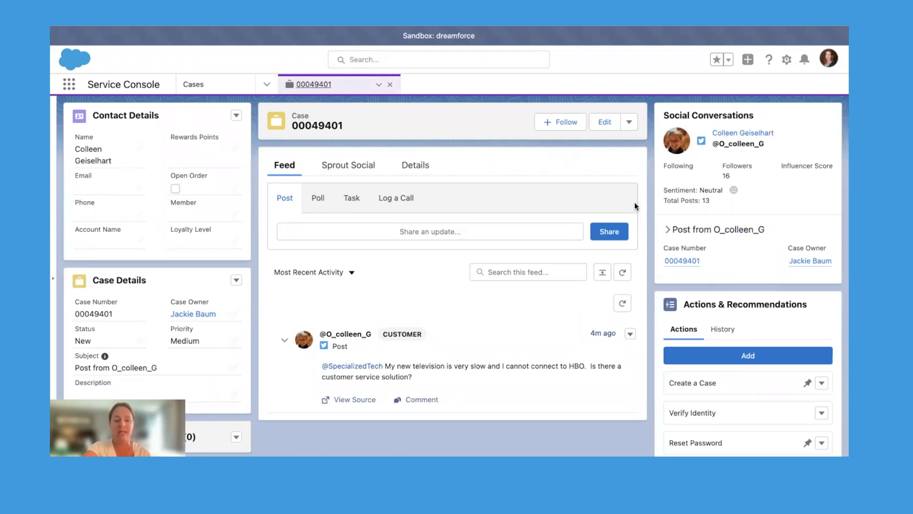
scroll(212, 313, down, 4)
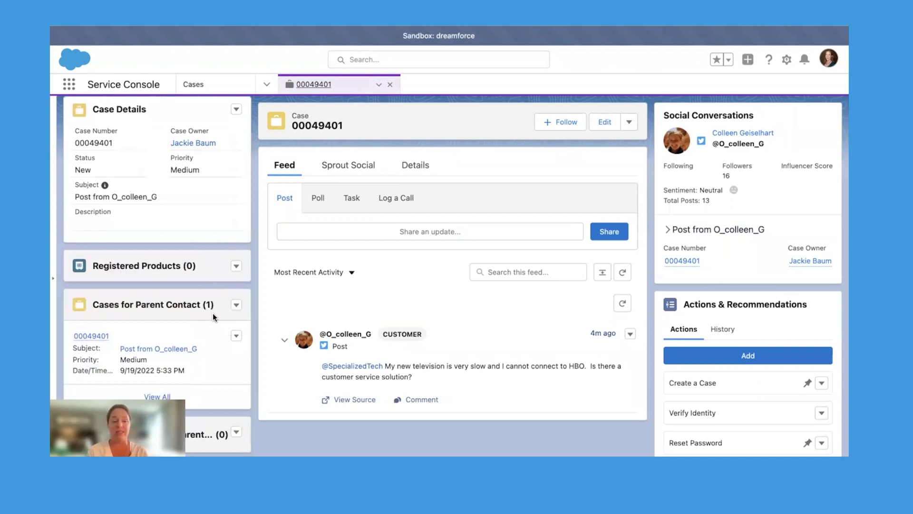
scroll(212, 366, up, 3)
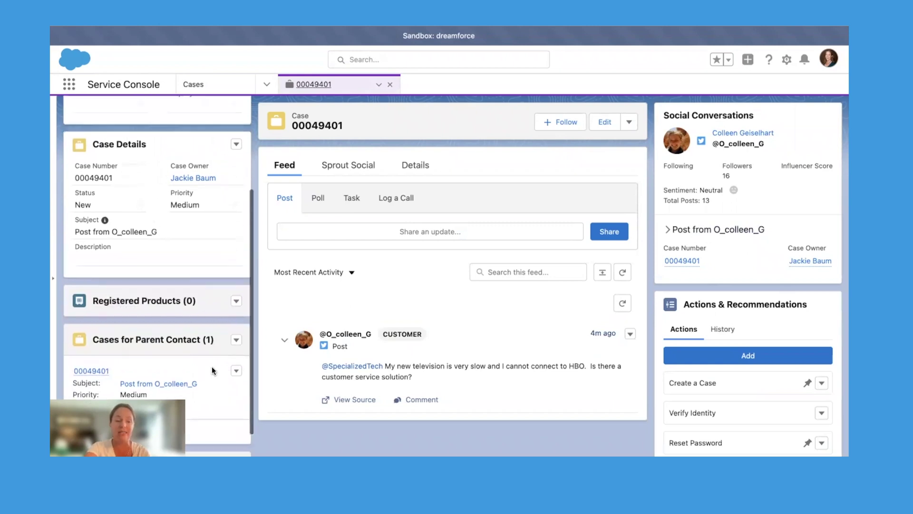
Bring up the case's Sprout Social public reply and fill it with the Identify Customer saved reply
click(352, 168)
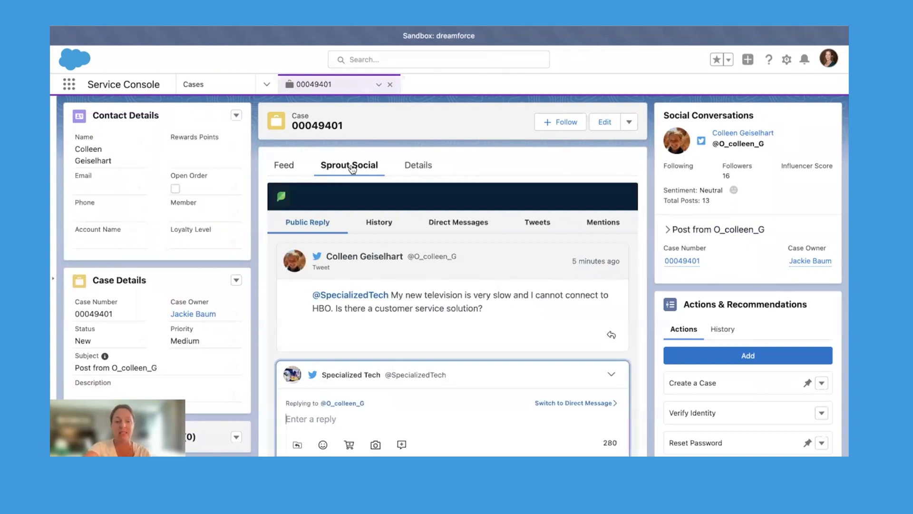
scroll(352, 169, down, 2)
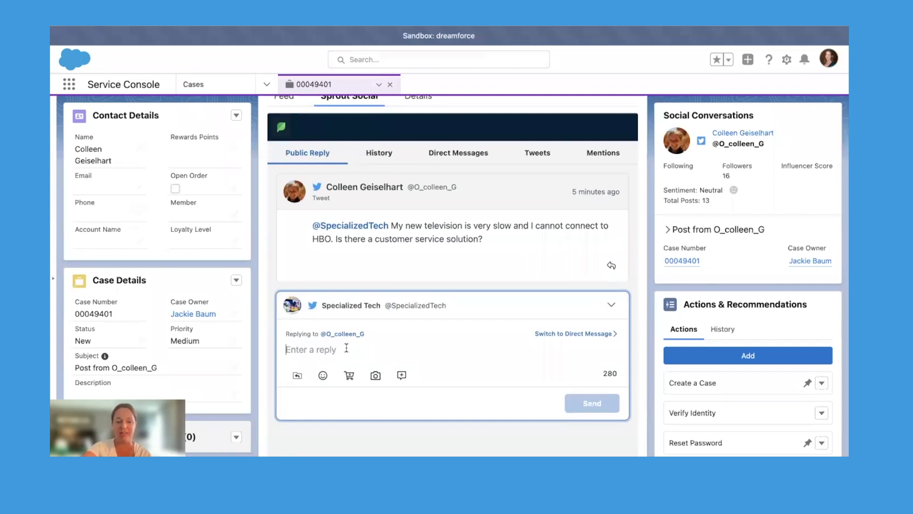
click(297, 375)
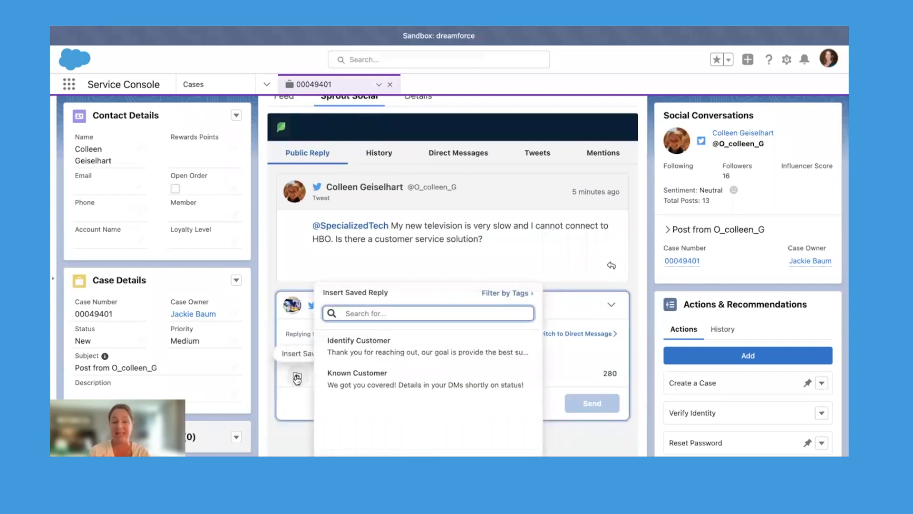
click(356, 352)
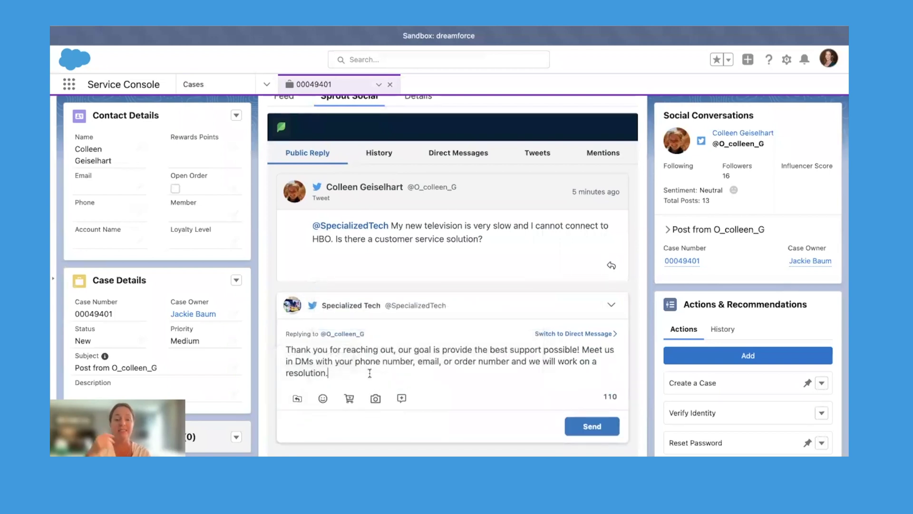
Add the private message prompt to the public reply and send it to the customer
click(369, 374)
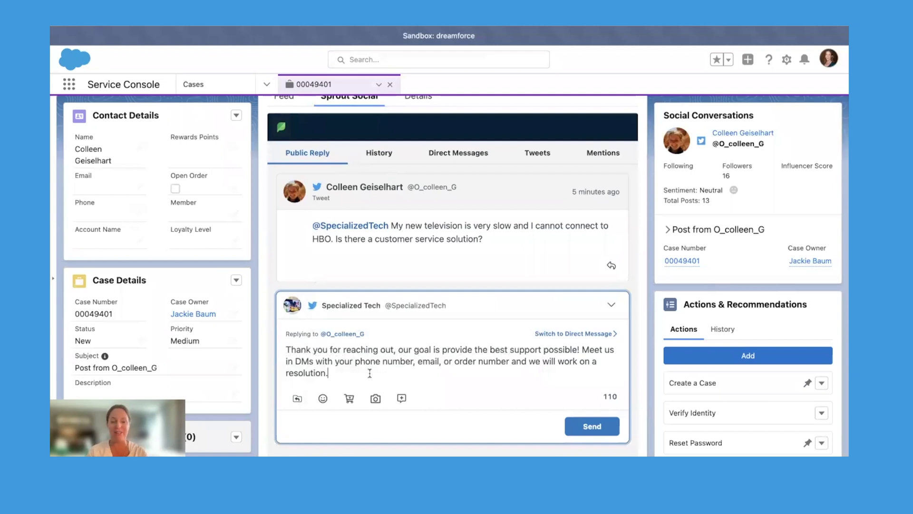
click(402, 398)
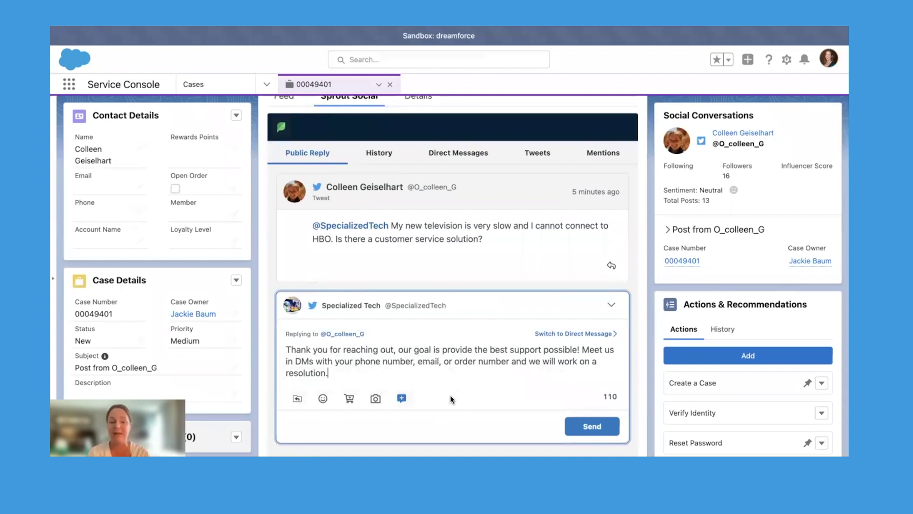
click(592, 425)
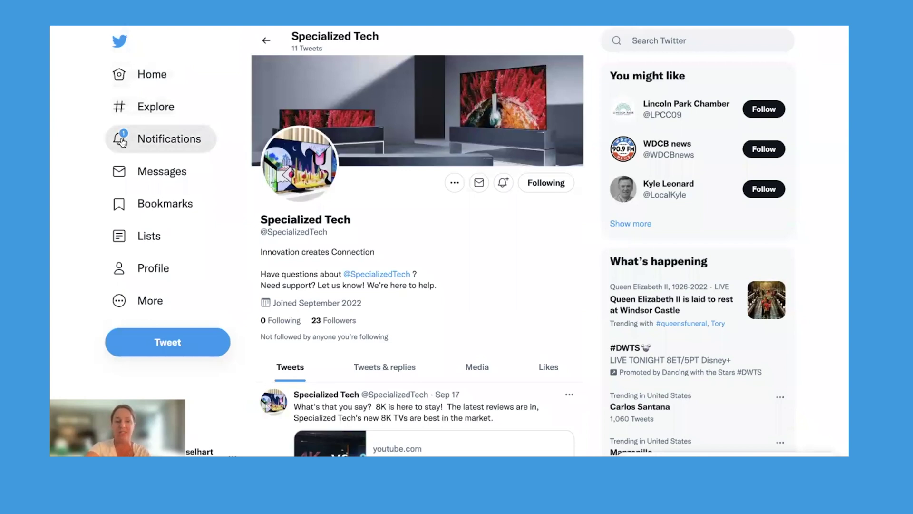
Switch to Twitter and answer Specialized Tech's newest reply notification with a private message giving the customer's phone number and thanks
click(123, 141)
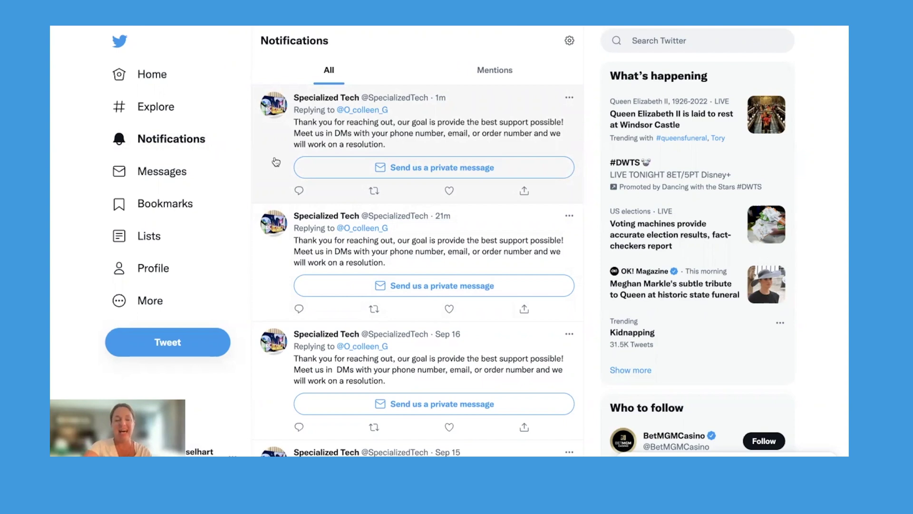
click(362, 171)
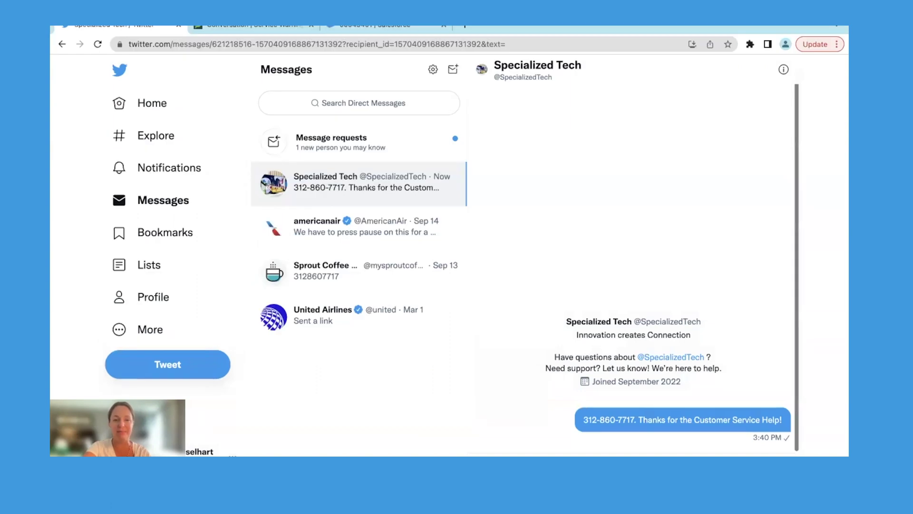
Return to the Salesforce case, show its Sprout Social direct messages and copy the phone number from the customer's message
click(356, 26)
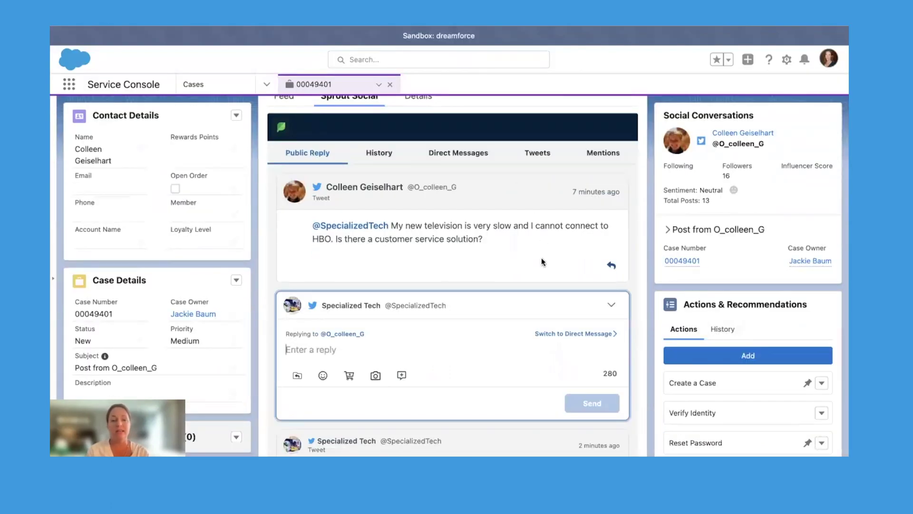
scroll(542, 258, up, 2)
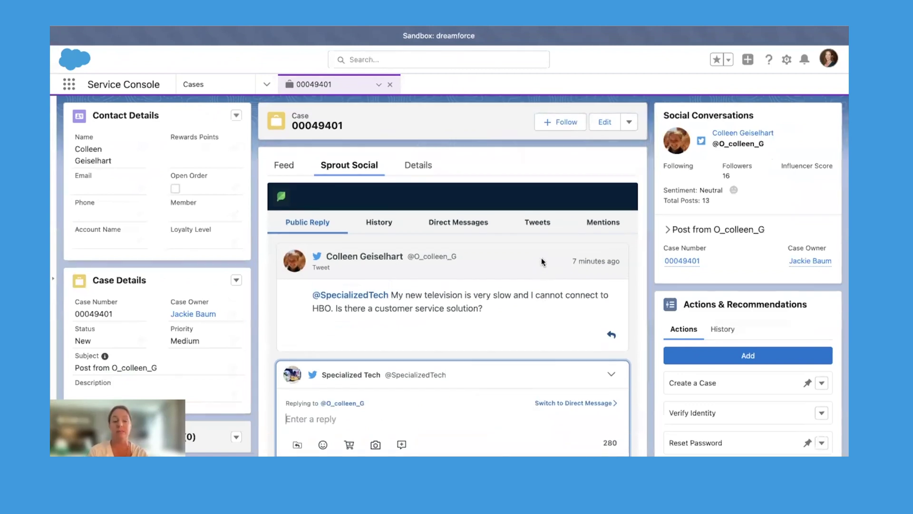
click(477, 226)
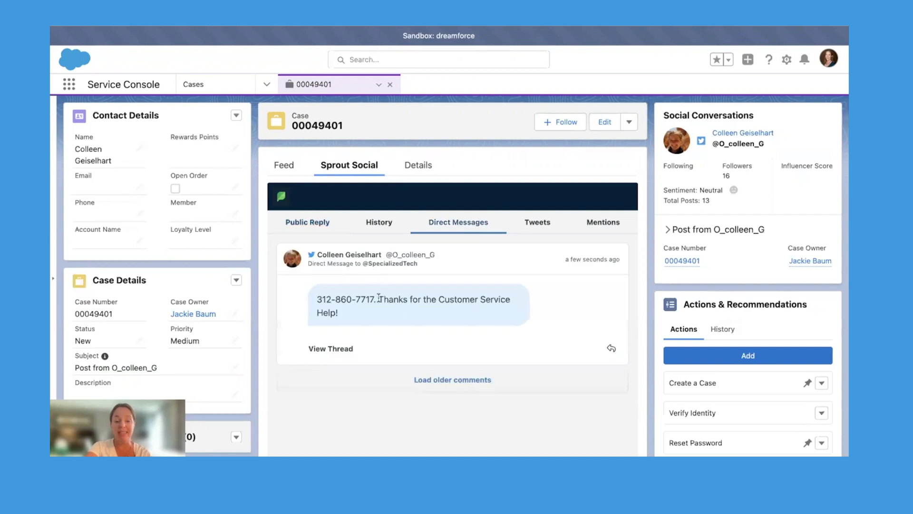
drag(374, 297, 334, 304)
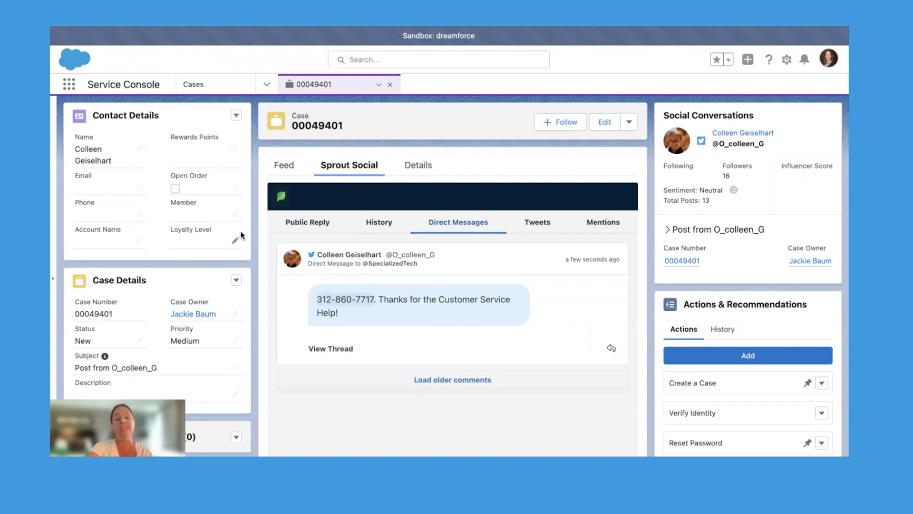
Remove the contact linked to the case, search contacts by the copied phone number and link the matching customer record
click(235, 116)
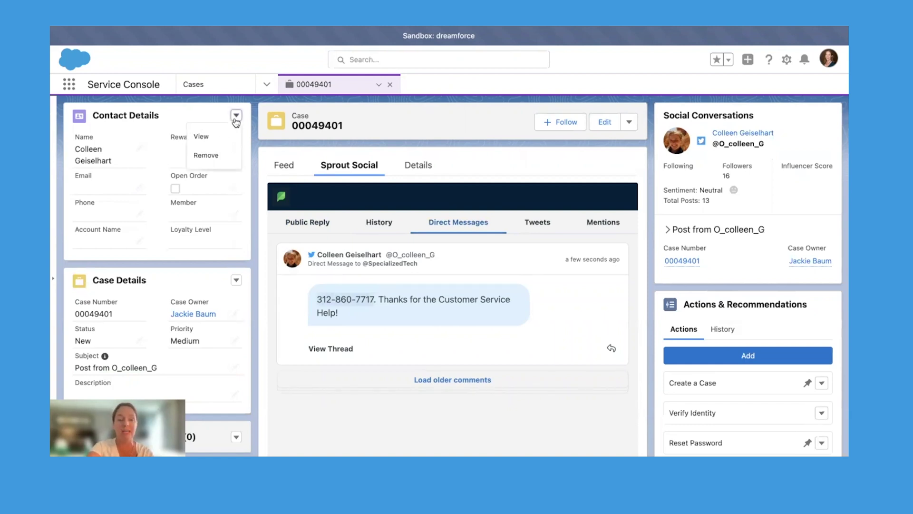
click(224, 151)
click(163, 159)
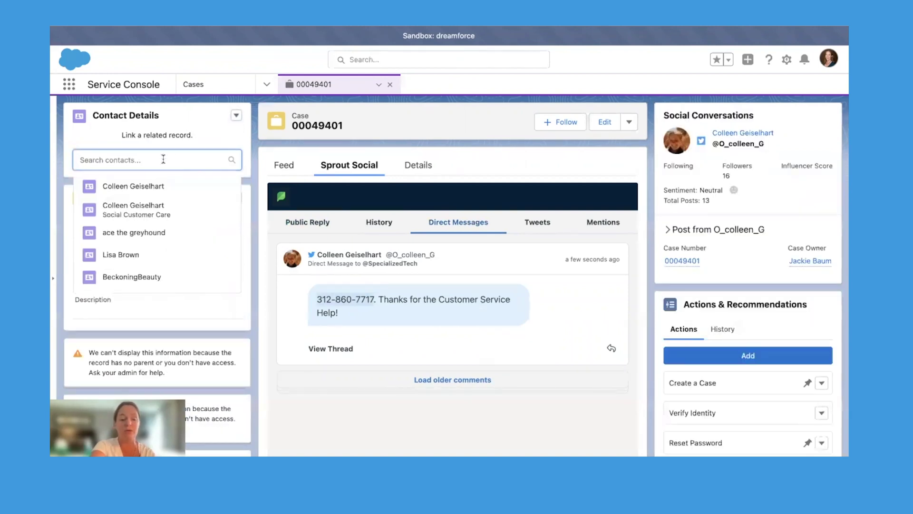
key(ctrl+v)
key(Return)
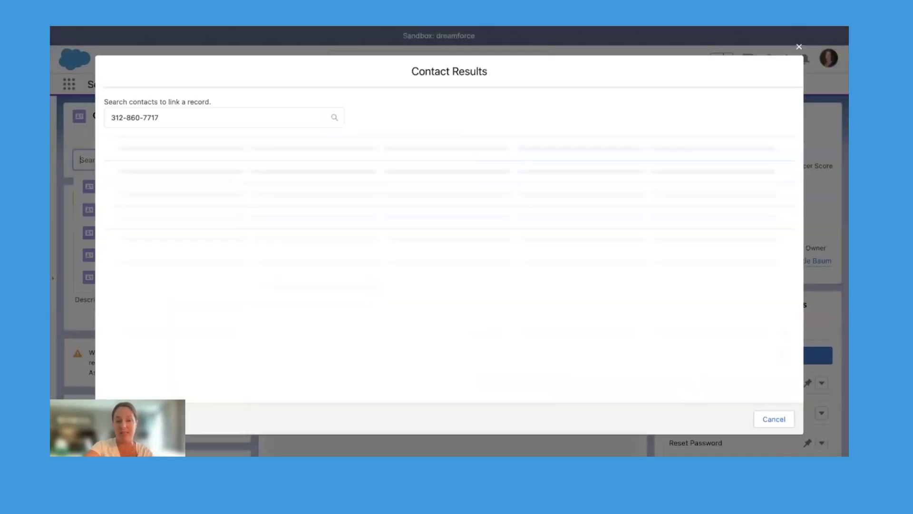
click(131, 196)
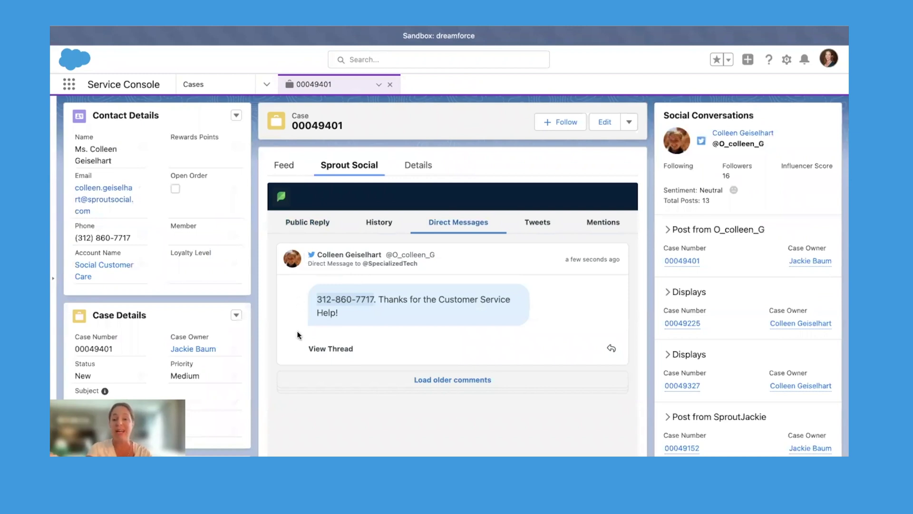
Review the linked contact's registered products and other cases in the case's contact information
scroll(155, 327, down, 1)
scroll(156, 328, down, 5)
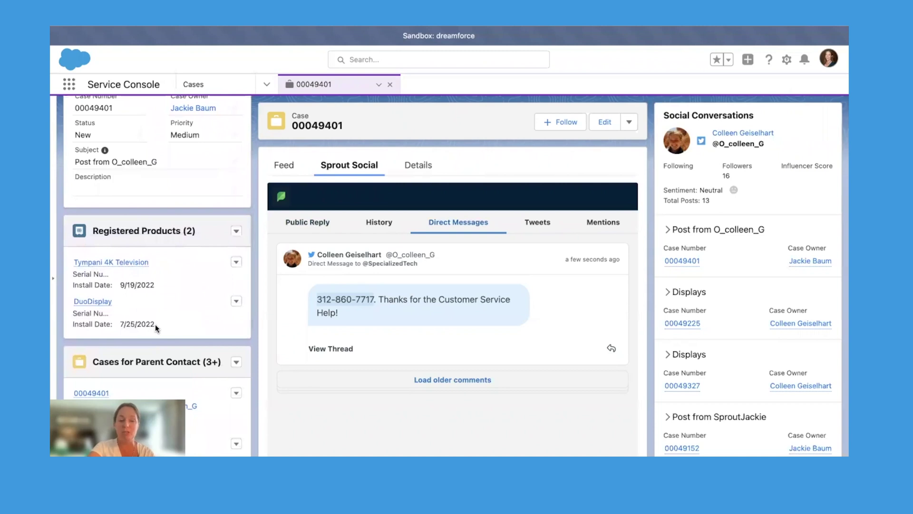
scroll(155, 324, down, 1)
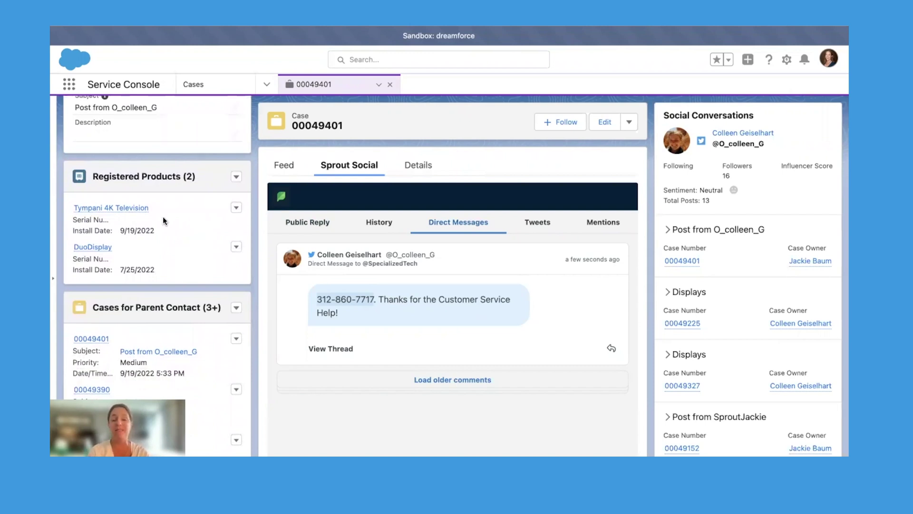
scroll(163, 220, down, 2)
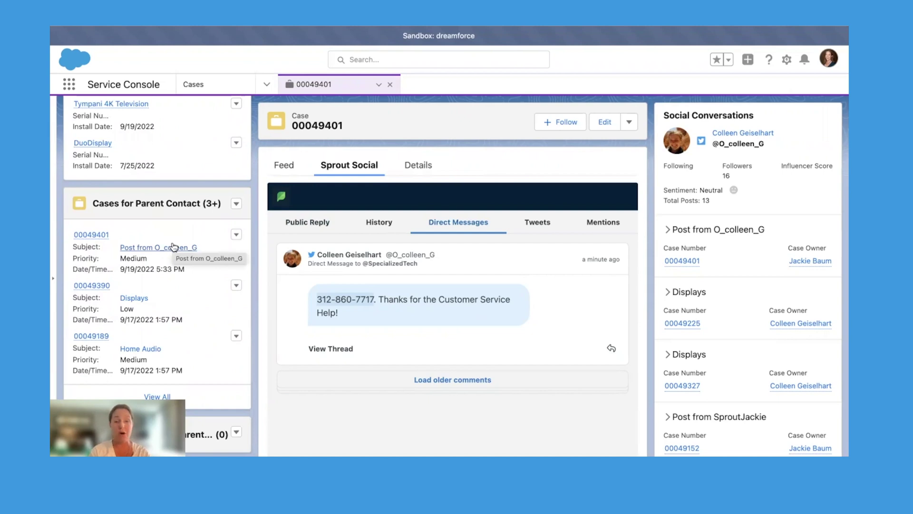
scroll(173, 246, up, 5)
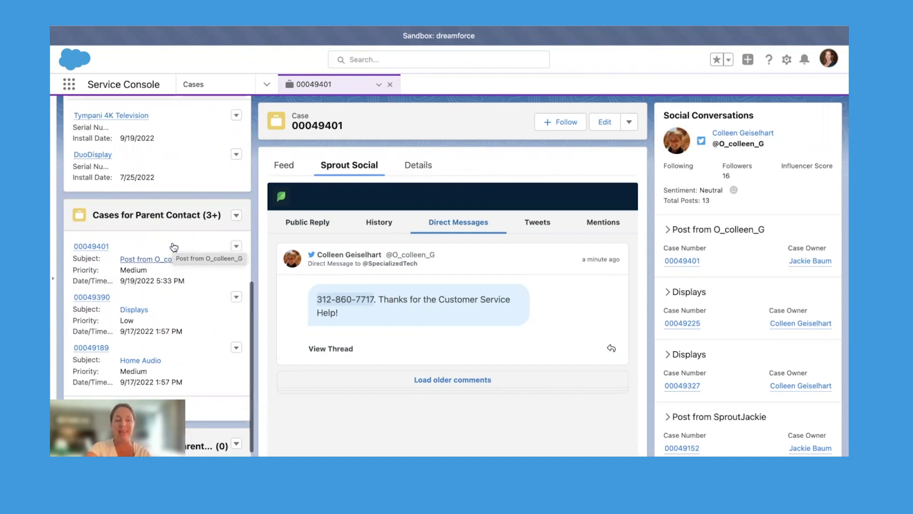
scroll(172, 242, up, 3)
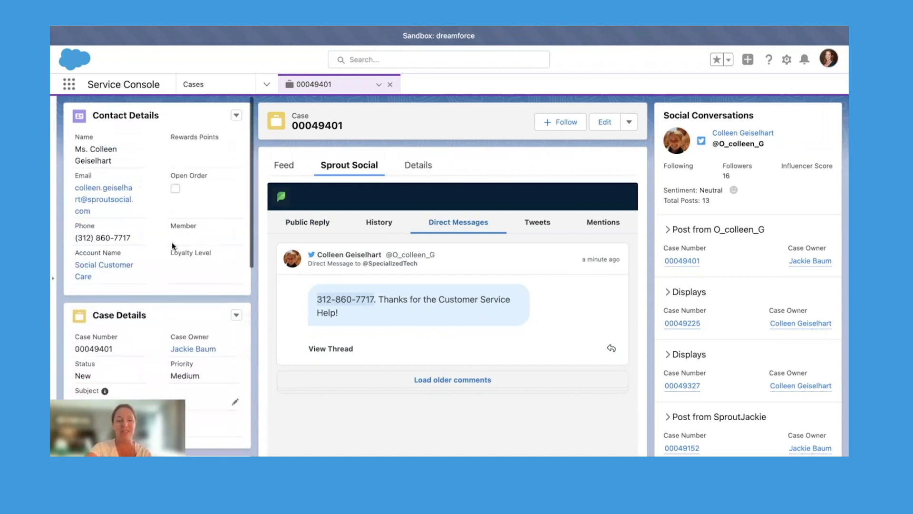
Copy the reset instructions from the suggested article "Software Update; Resetting Instructions" into a private reply to the customer's direct message
scroll(698, 375, down, 3)
scroll(698, 380, down, 7)
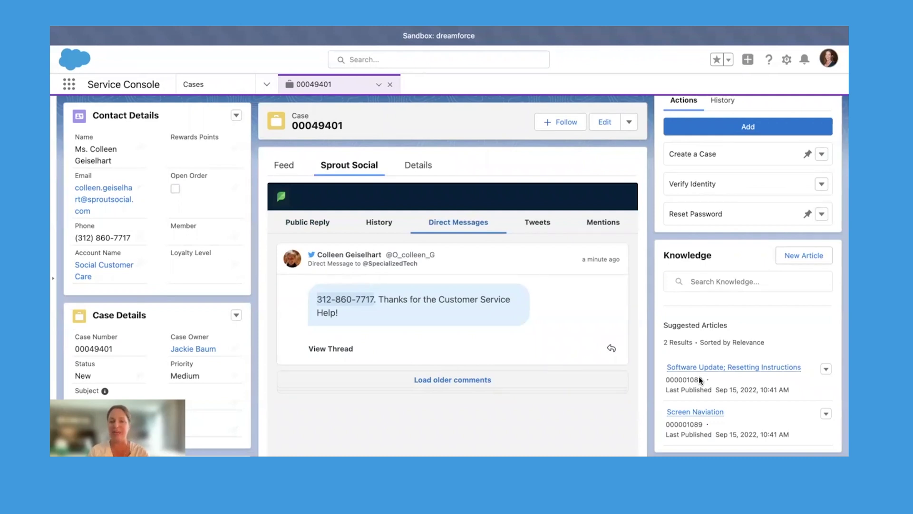
mouse_move(700, 368)
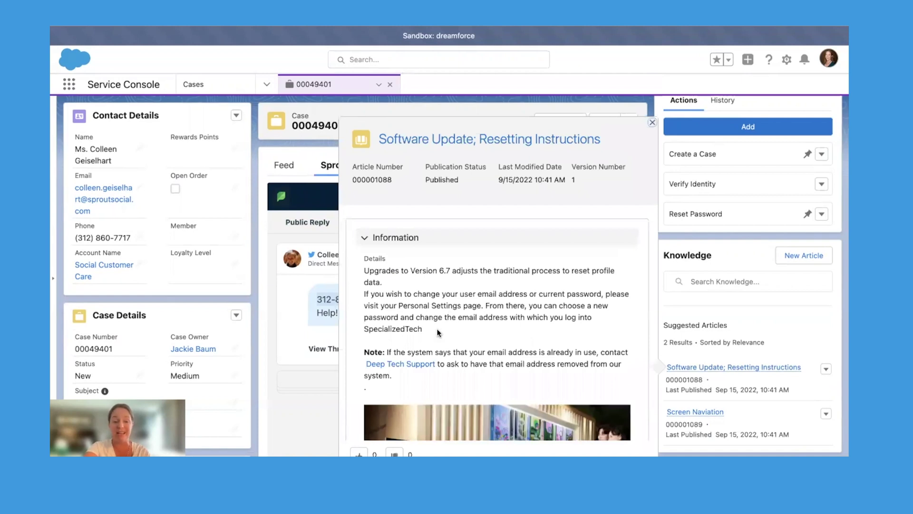
drag(437, 330, 361, 276)
key(ctrl+c)
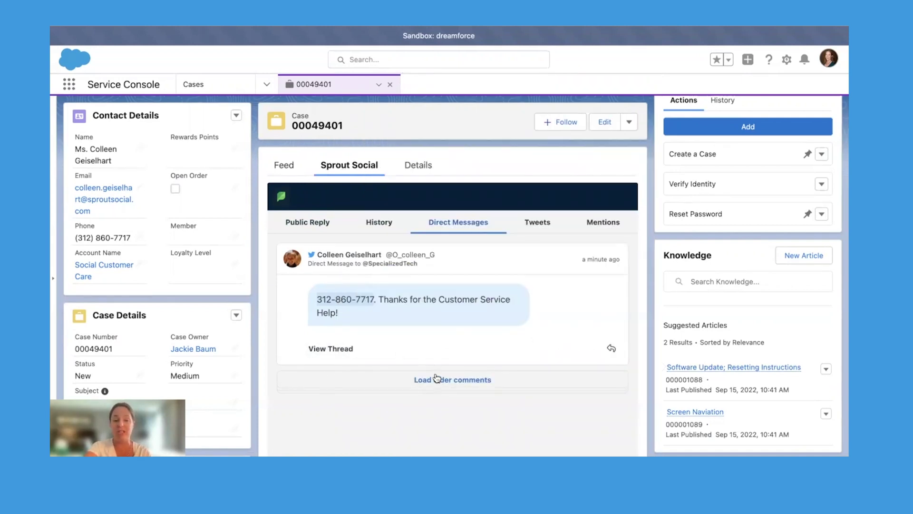
click(611, 348)
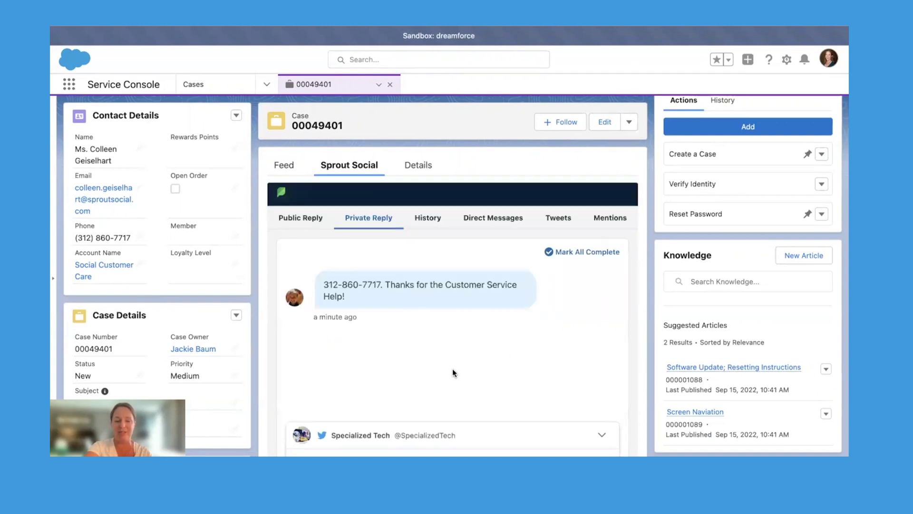
key(ctrl+v)
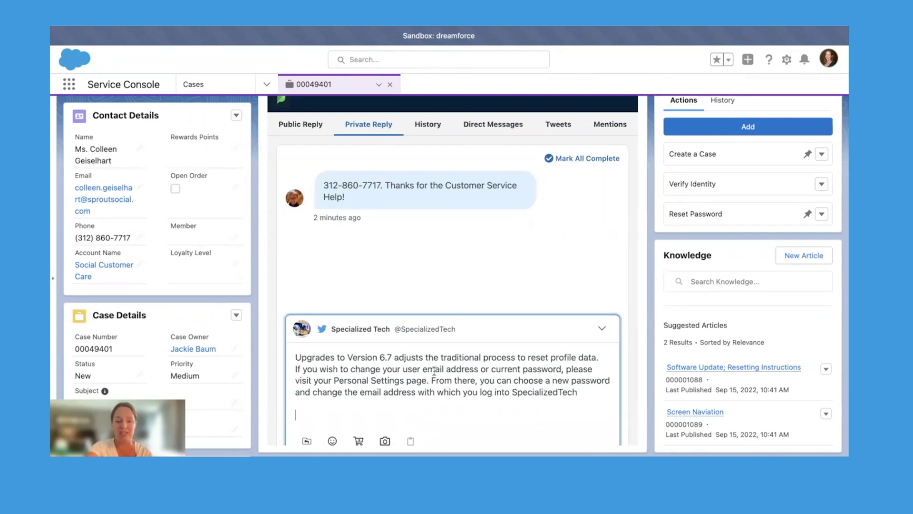
Insert the 15% off Soundbar product link below the instructions in the private reply and send it
scroll(390, 376, down, 2)
click(358, 397)
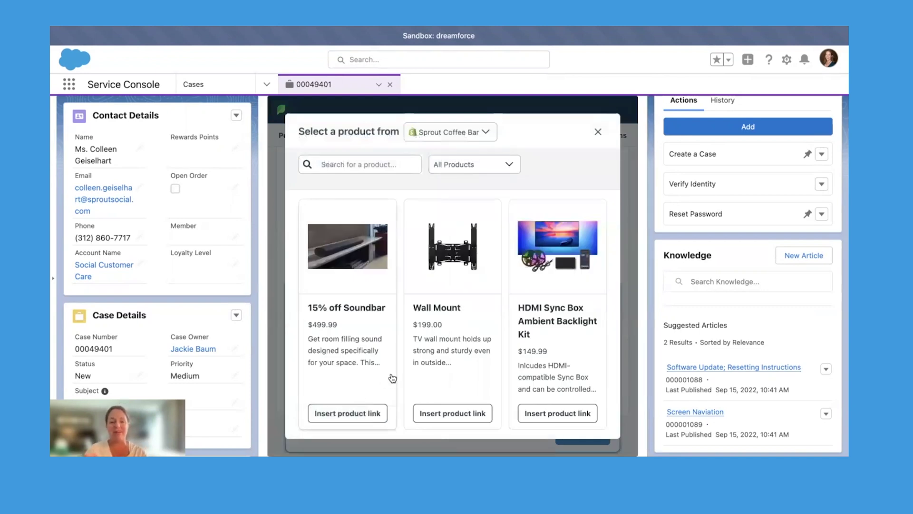
click(359, 414)
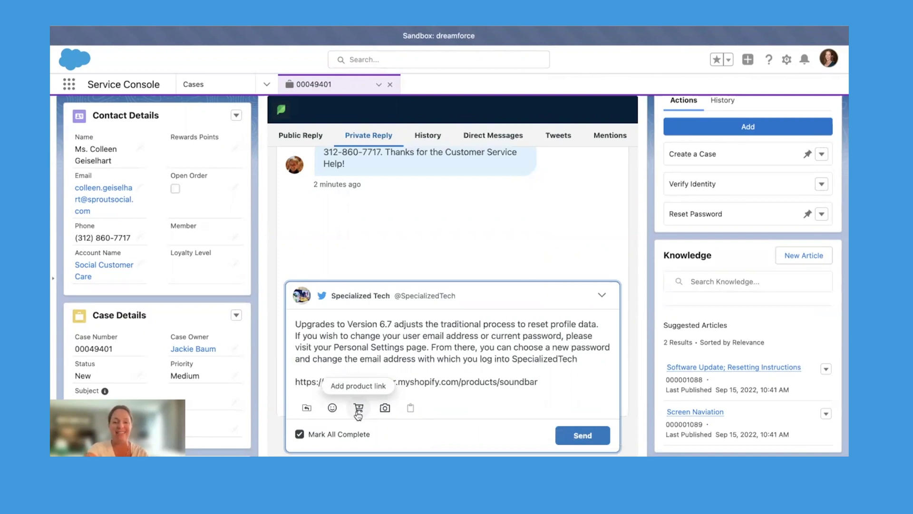
click(573, 434)
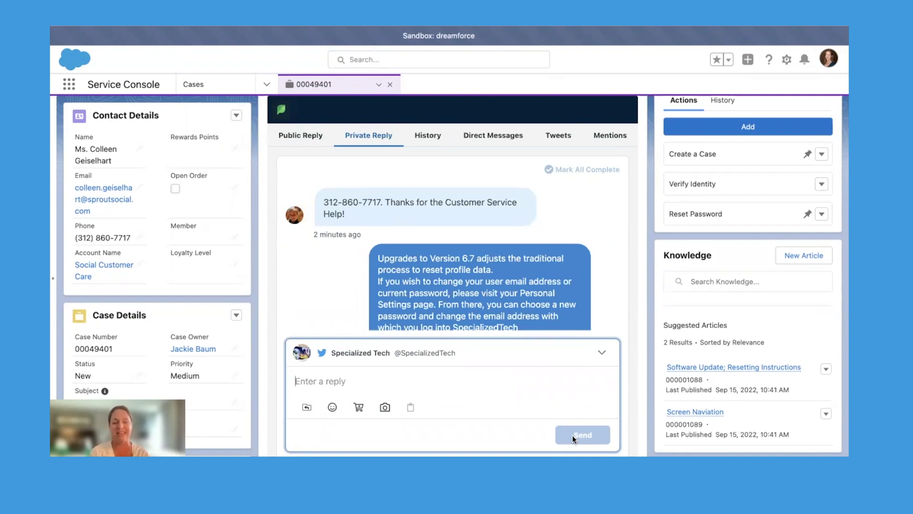
Open the "Omni Service Tracking: Social, Email, Phone" dashboard and examine its case charts from OmniStudio Performance through Social Product Spikes
click(267, 86)
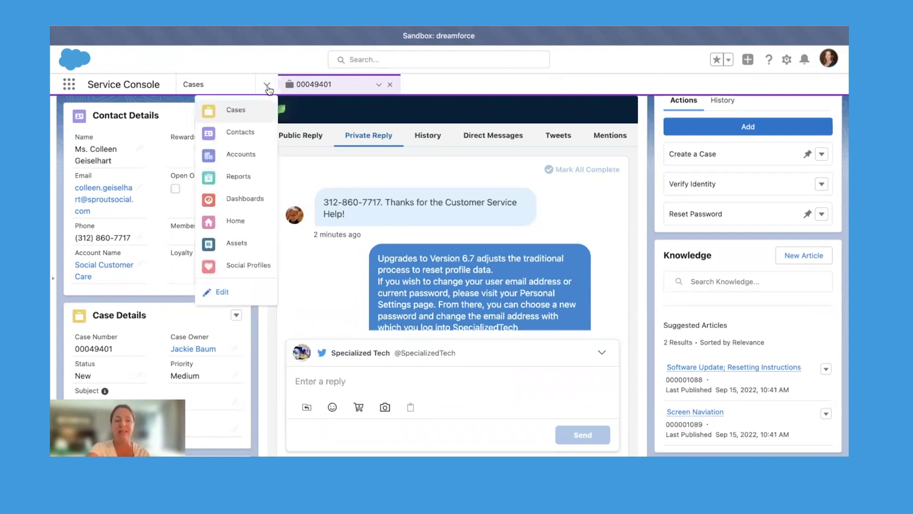
click(245, 196)
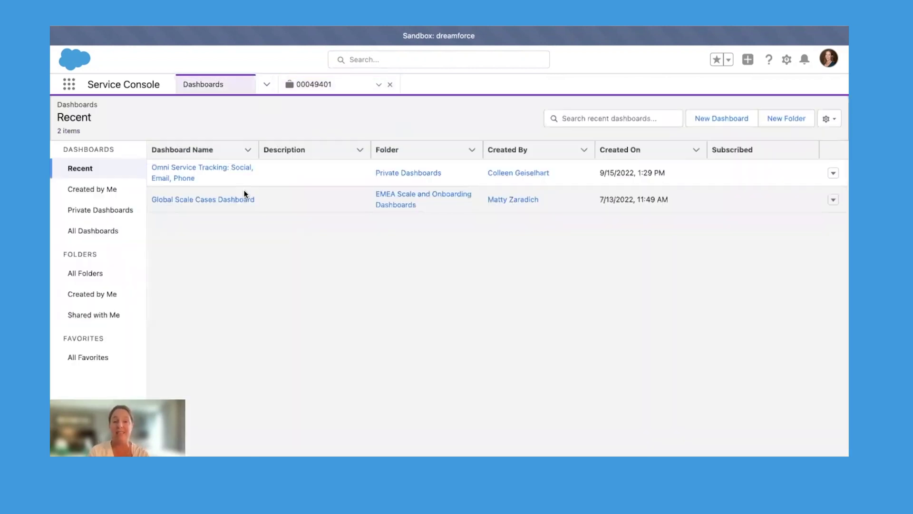
click(194, 170)
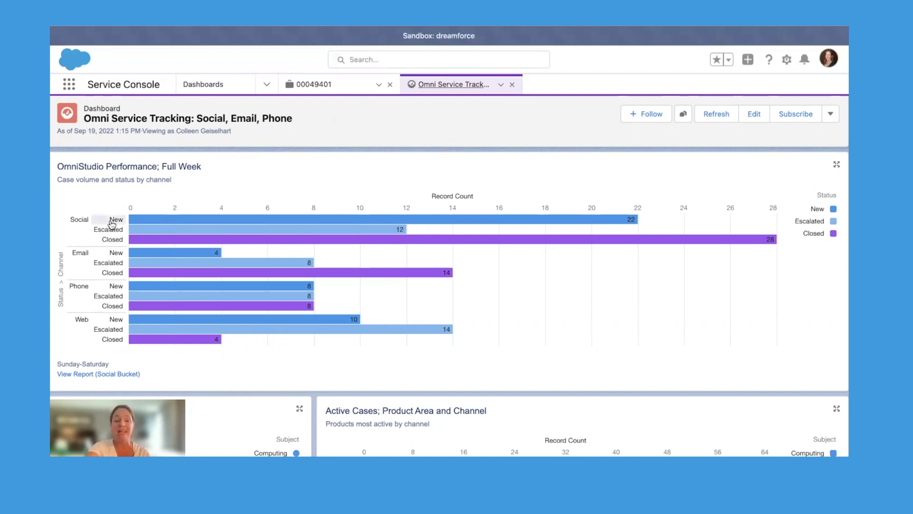
mouse_move(479, 241)
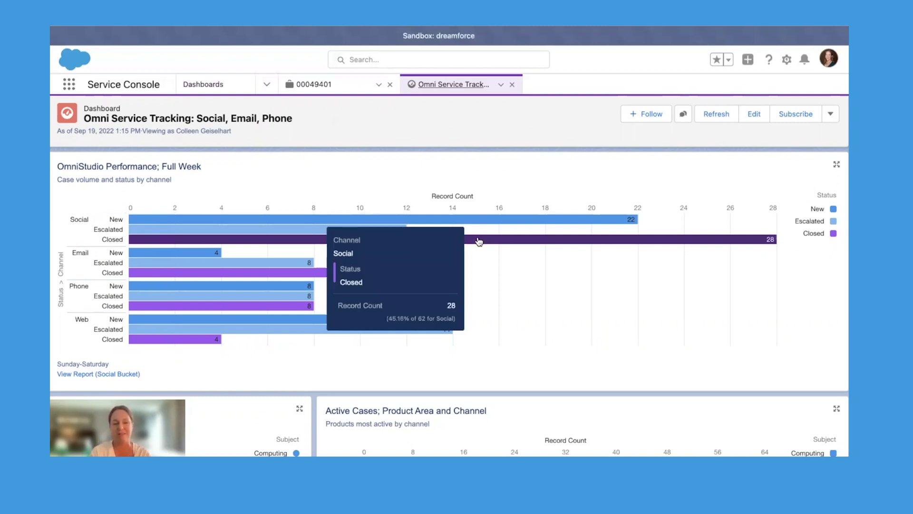
scroll(705, 287, down, 5)
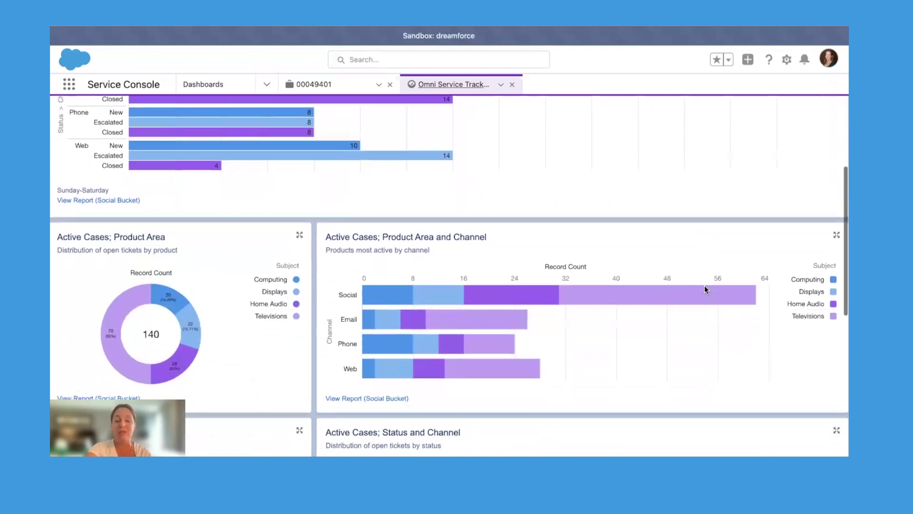
scroll(706, 289, down, 2)
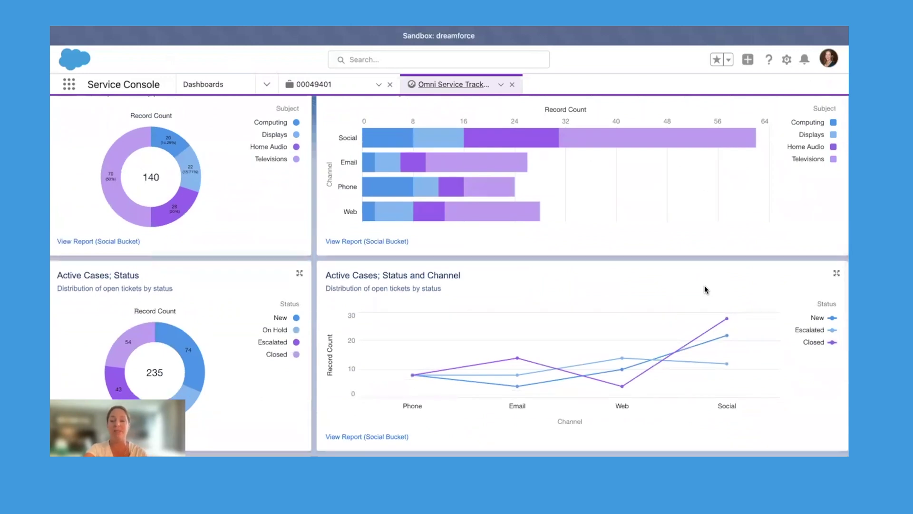
scroll(706, 289, down, 4)
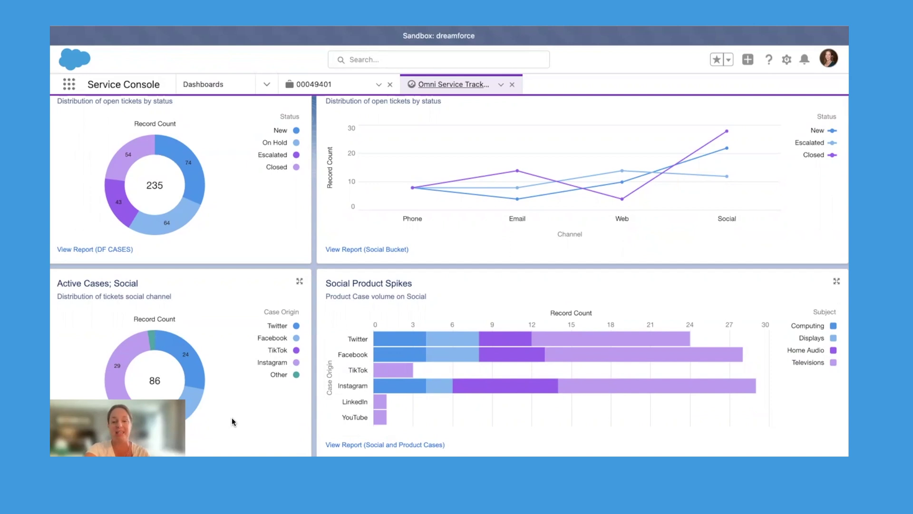
mouse_move(563, 341)
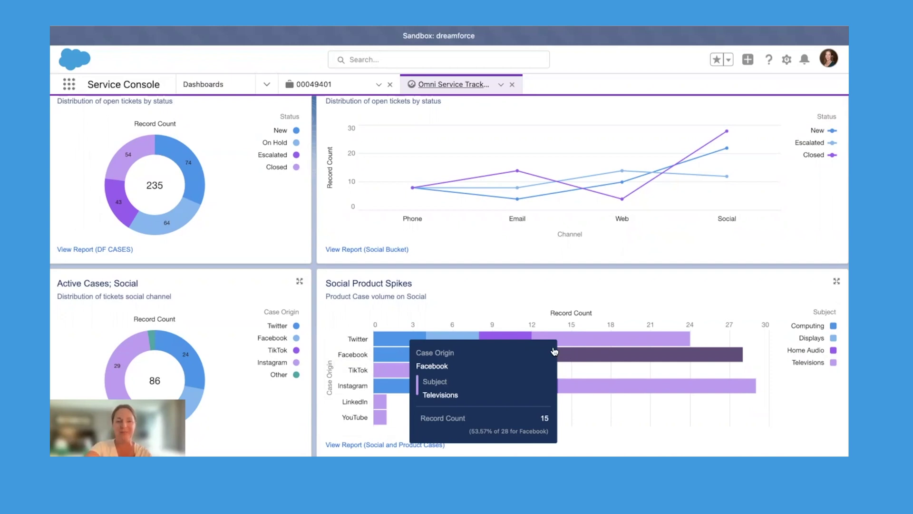
Switch to Twitter and begin a reply to Specialized Tech's private message, starting with "Th"
click(121, 28)
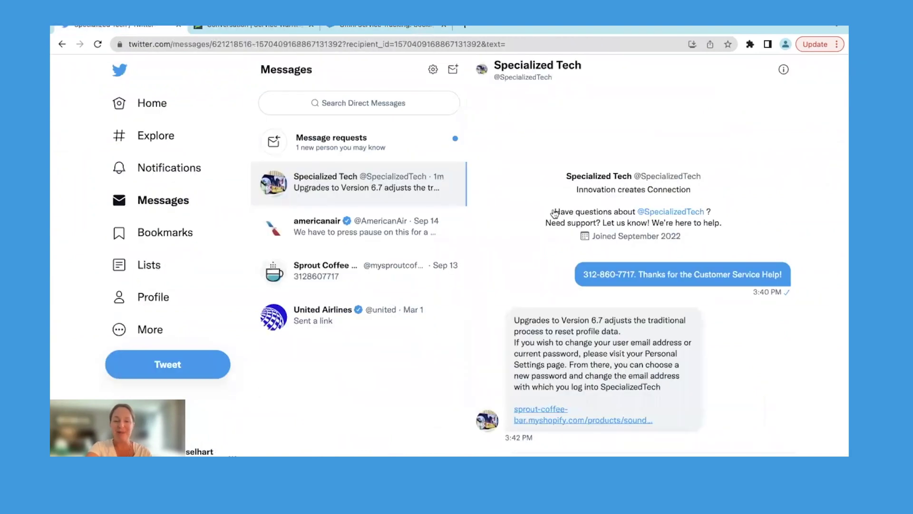
scroll(712, 337, down, 1)
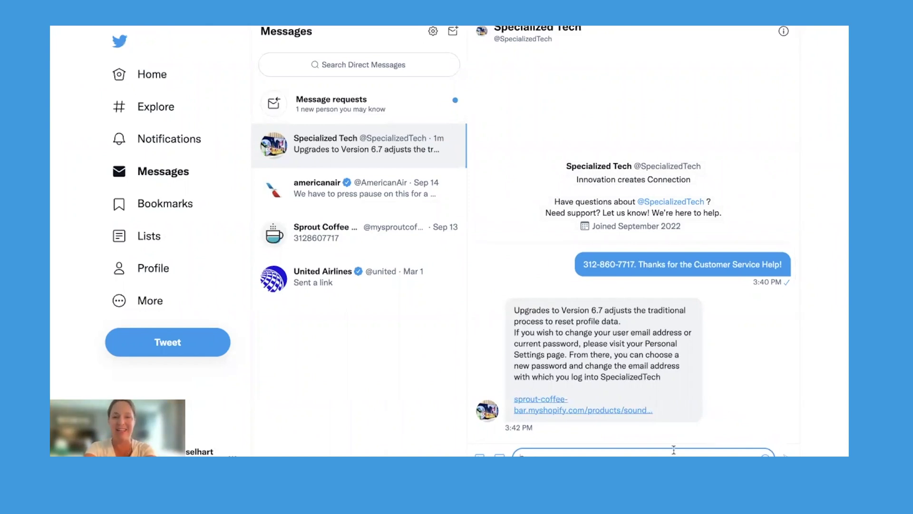
text(Th)
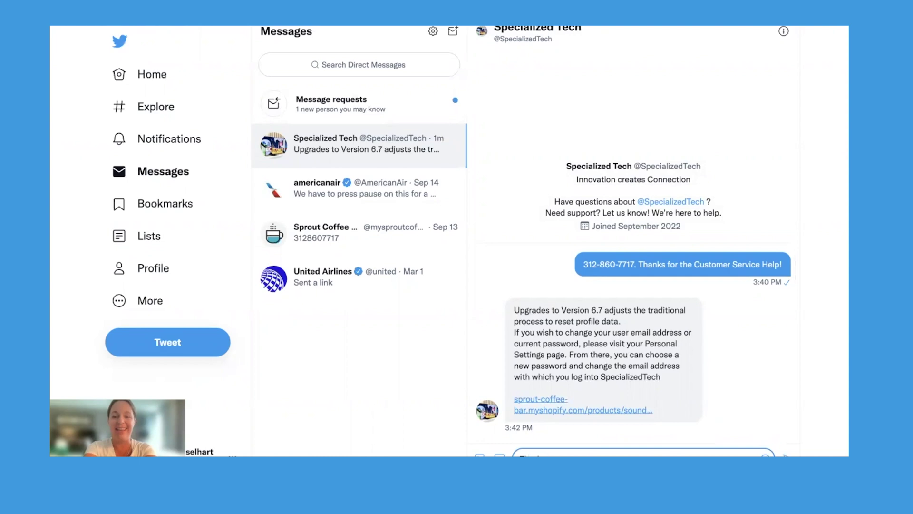